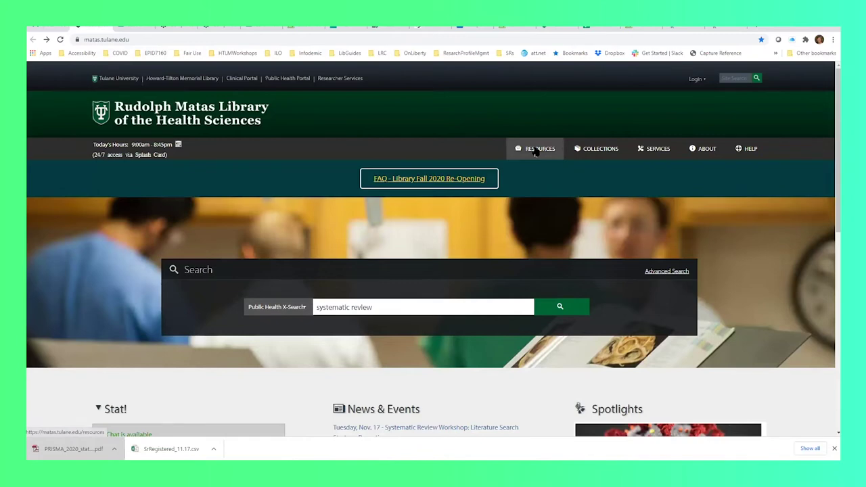
Open PubMed @ TU from the article databases on the library's Resources page.
{"action": "left_click", "coordinate": [535, 150]}
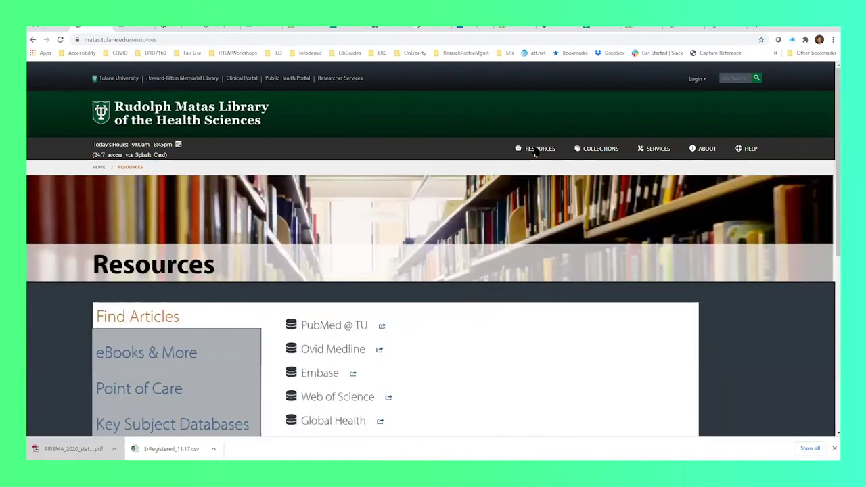
{"action": "scroll", "coordinate": [535, 152], "scroll_direction": "down", "scroll_amount": 2}
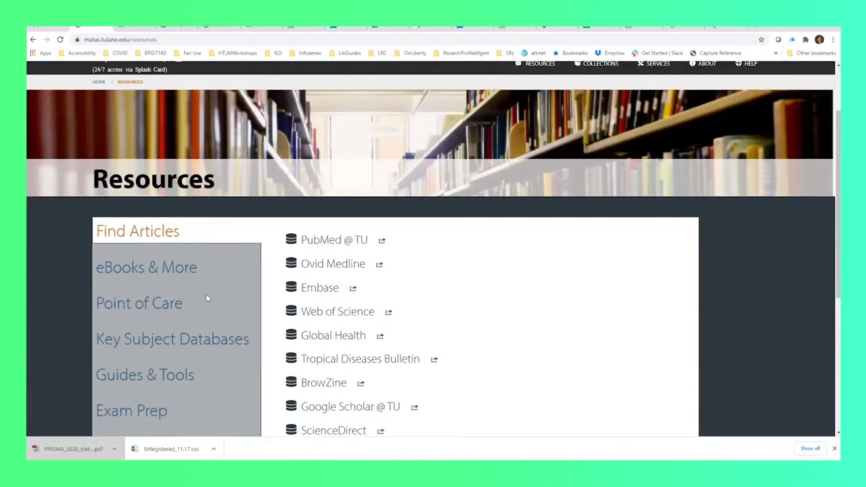
{"action": "left_click", "coordinate": [327, 241]}
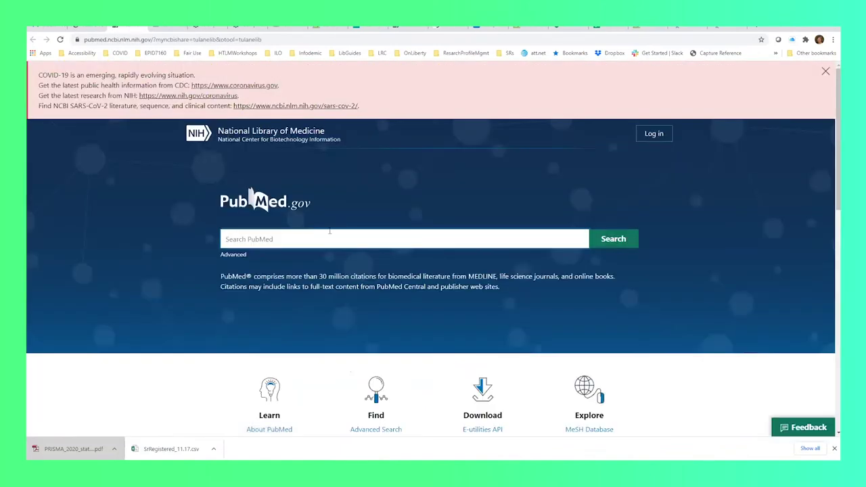
Open Ovid Medline from the library's Resources page and review its selectable search resources without changing the selection.
{"action": "left_click", "coordinate": [84, 27]}
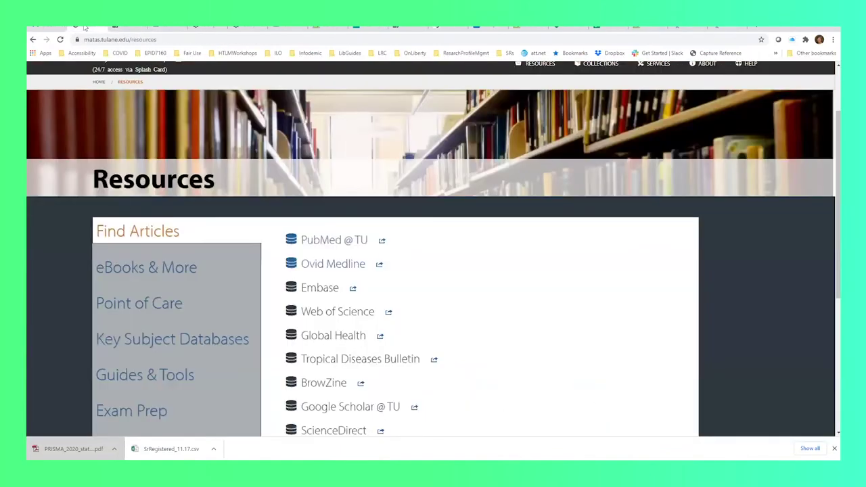
{"action": "left_click", "coordinate": [334, 267]}
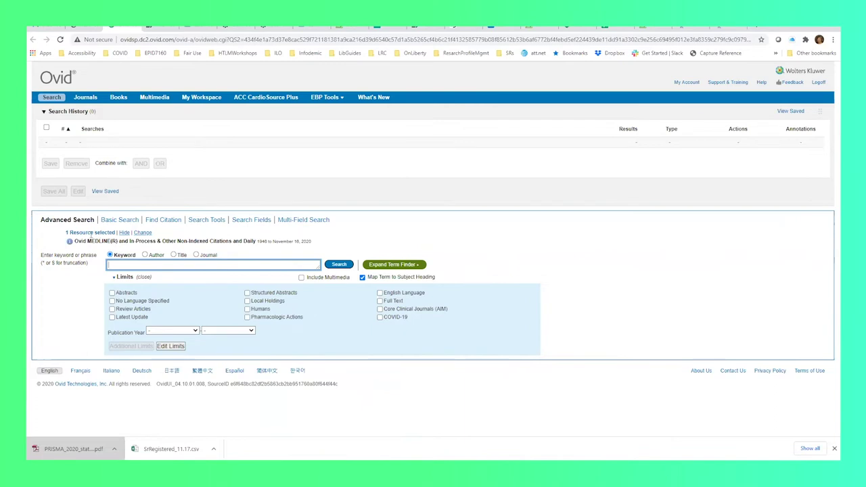
{"action": "left_click", "coordinate": [142, 233]}
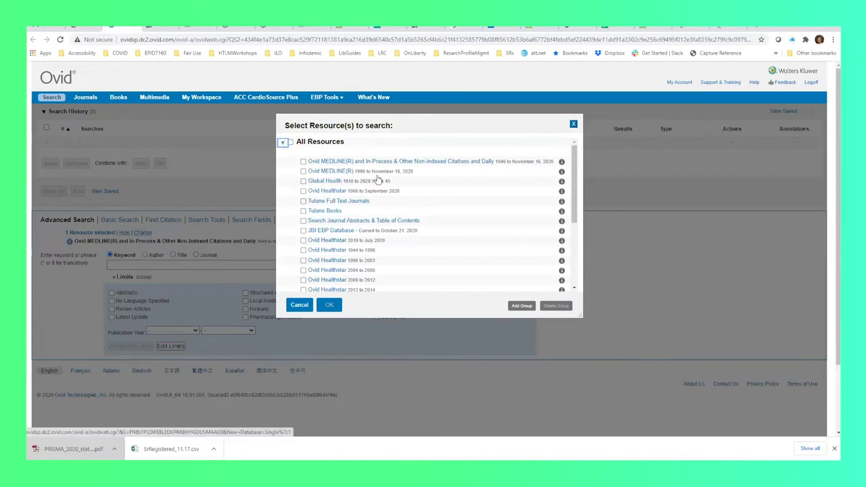
{"action": "scroll", "coordinate": [377, 179], "scroll_direction": "down", "scroll_amount": 1}
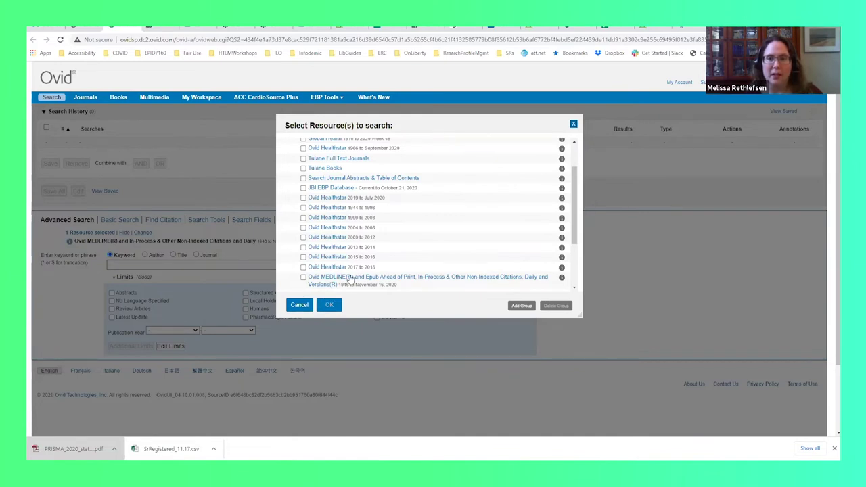
{"action": "scroll", "coordinate": [350, 277], "scroll_direction": "down", "scroll_amount": 1}
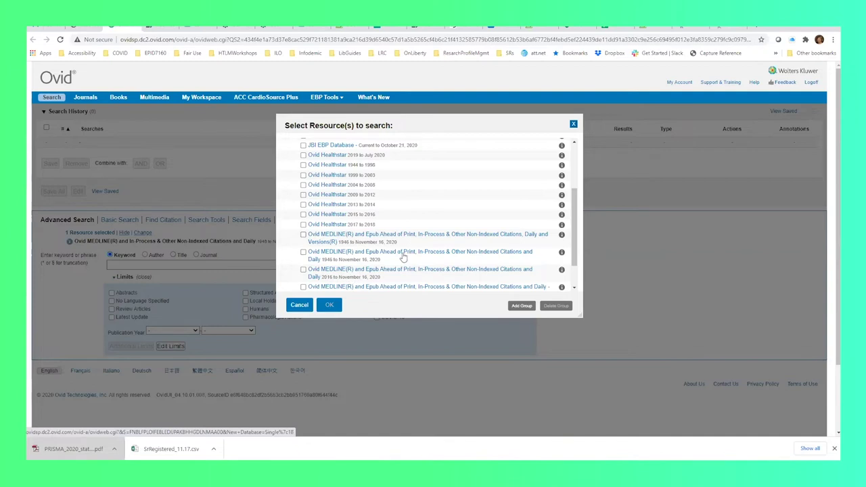
{"action": "scroll", "coordinate": [395, 240], "scroll_direction": "down", "scroll_amount": 1}
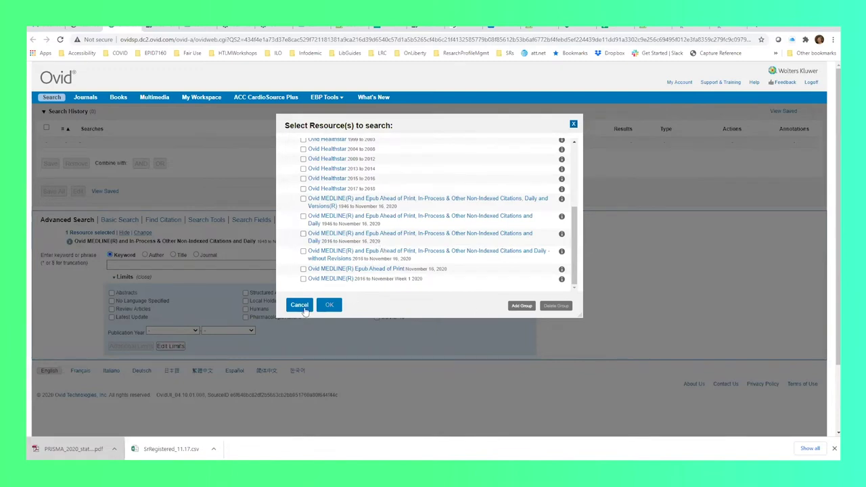
{"action": "left_click", "coordinate": [573, 125]}
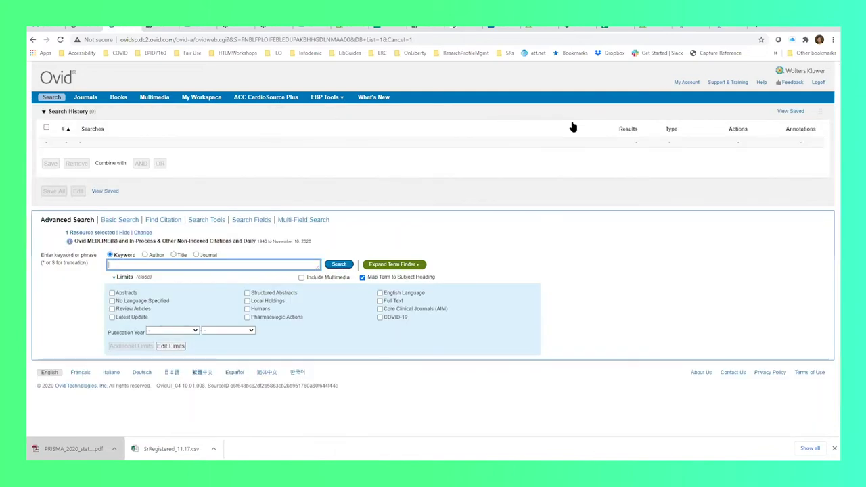
Return to the library's Resources page and display the Key Subject Databases list.
{"action": "left_click", "coordinate": [88, 28]}
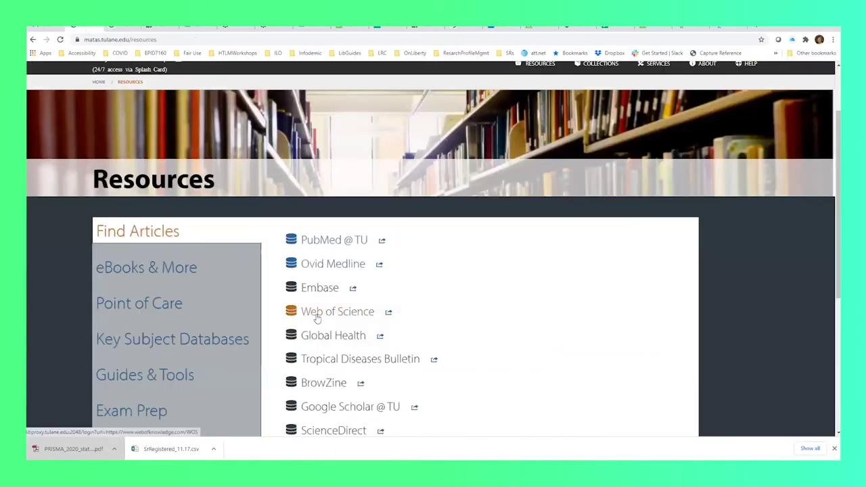
{"action": "scroll", "coordinate": [326, 341], "scroll_direction": "down", "scroll_amount": 1}
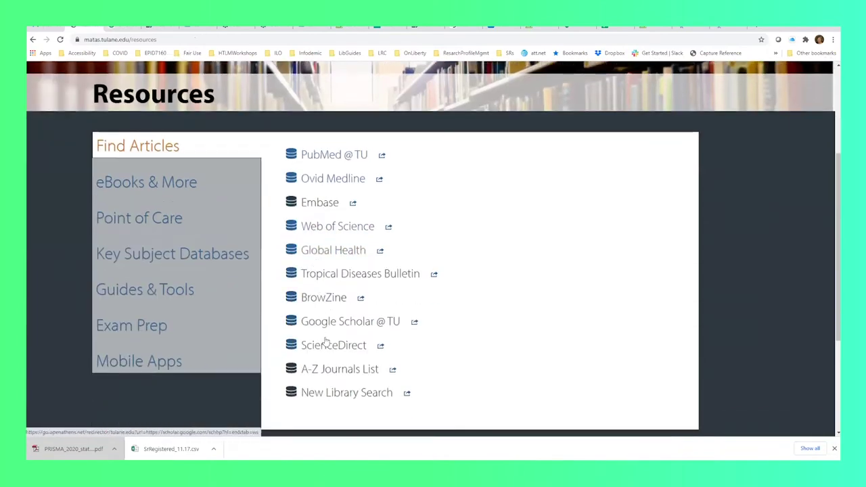
{"action": "left_click", "coordinate": [211, 261]}
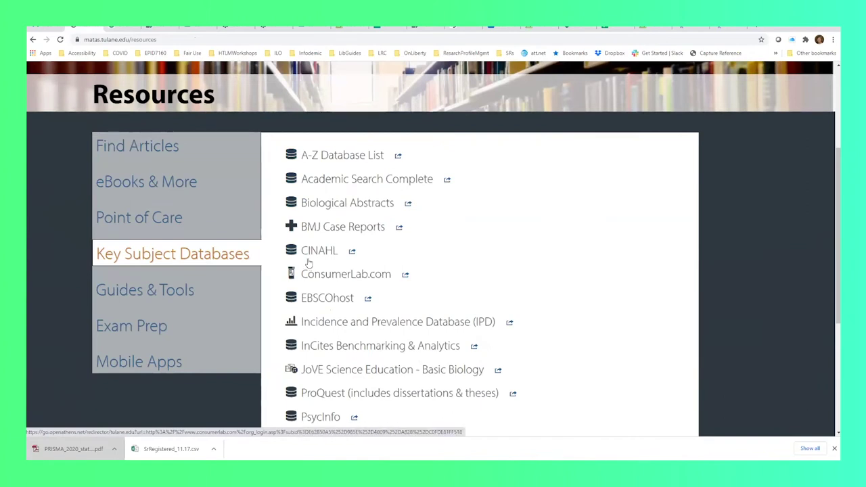
From the library homepage, run a Public Health X-Search for "systematic review" and return to the homepage.
{"action": "left_click", "coordinate": [32, 41]}
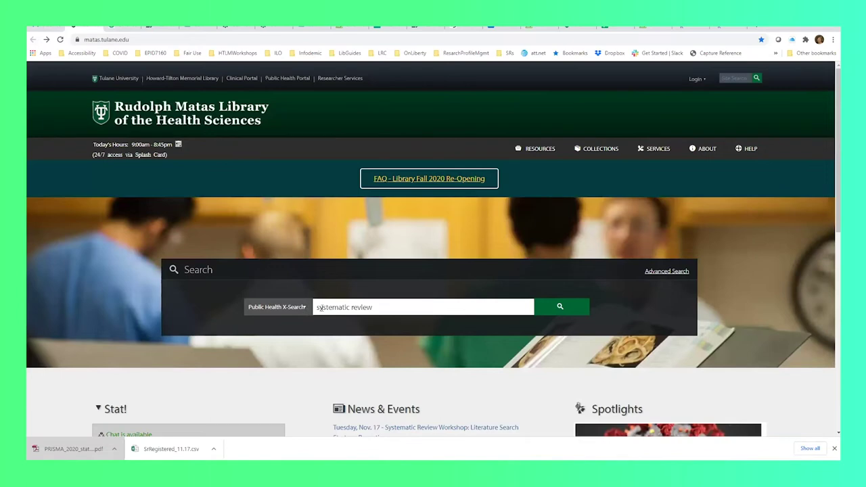
{"action": "left_click", "coordinate": [556, 307]}
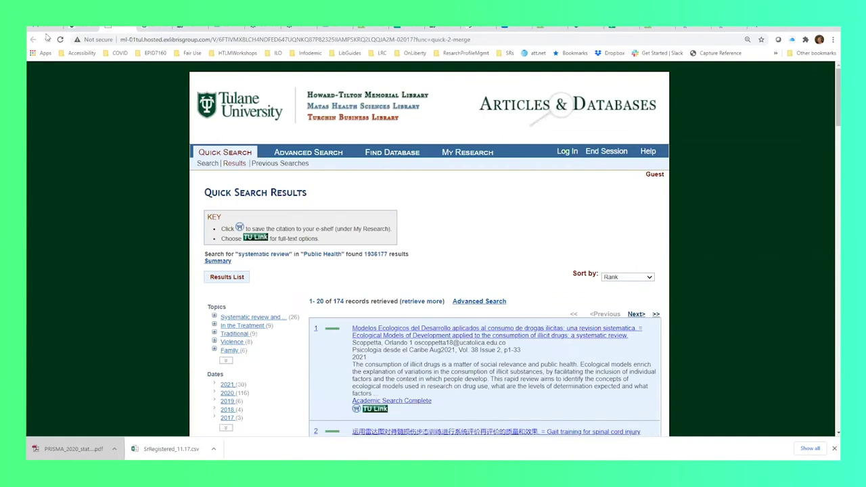
{"action": "left_click", "coordinate": [88, 25]}
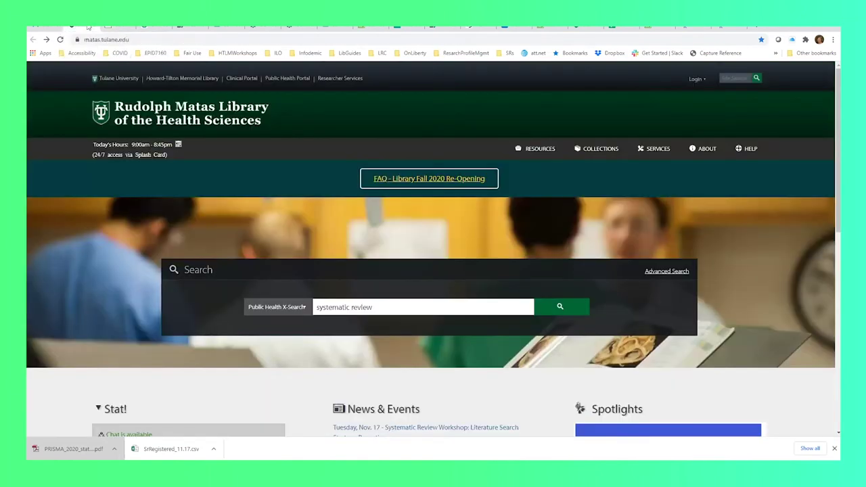
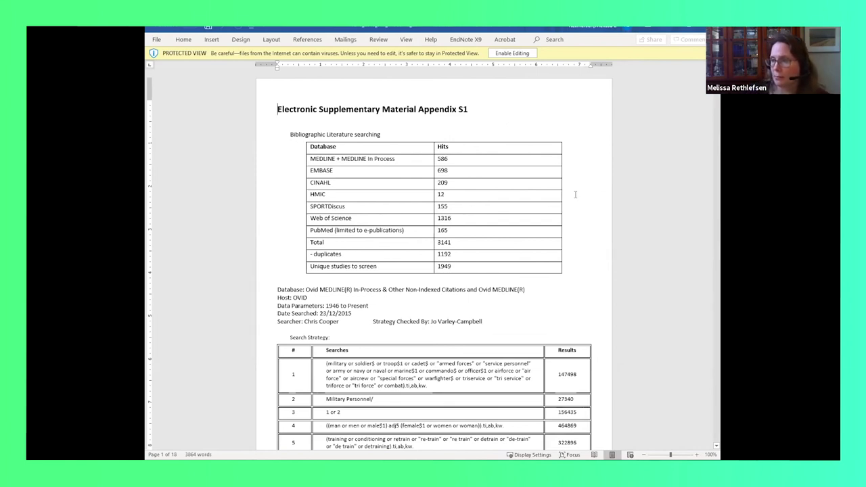
Examine the database hits table and the MEDLINE and EMBASE search strategies in Appendix S1.
{"action": "scroll", "coordinate": [573, 195], "scroll_direction": "down", "scroll_amount": 1}
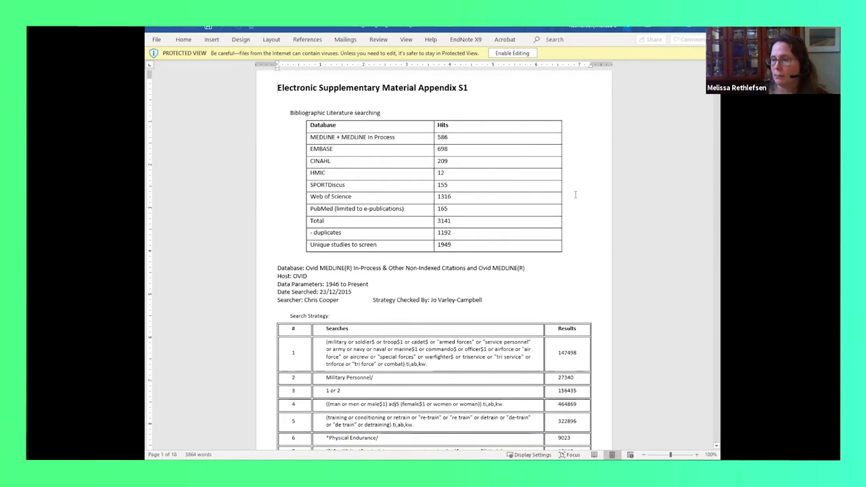
{"action": "scroll", "coordinate": [575, 195], "scroll_direction": "down", "scroll_amount": 1}
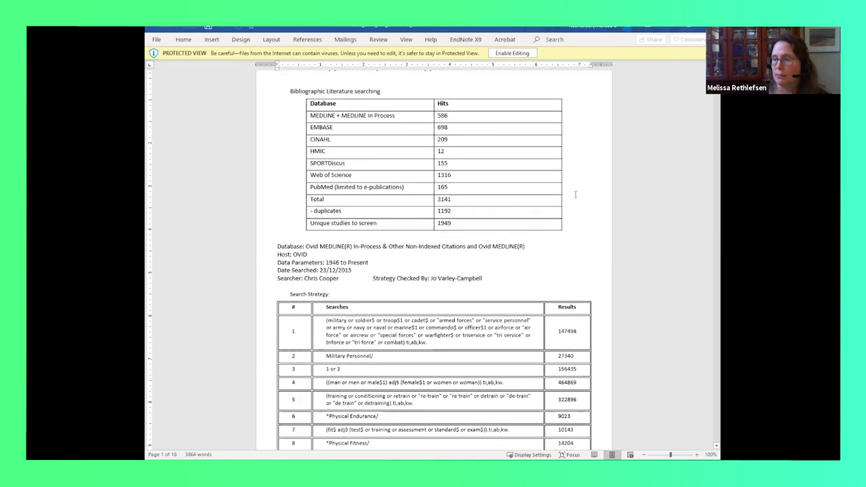
{"action": "scroll", "coordinate": [574, 195], "scroll_direction": "down", "scroll_amount": 2}
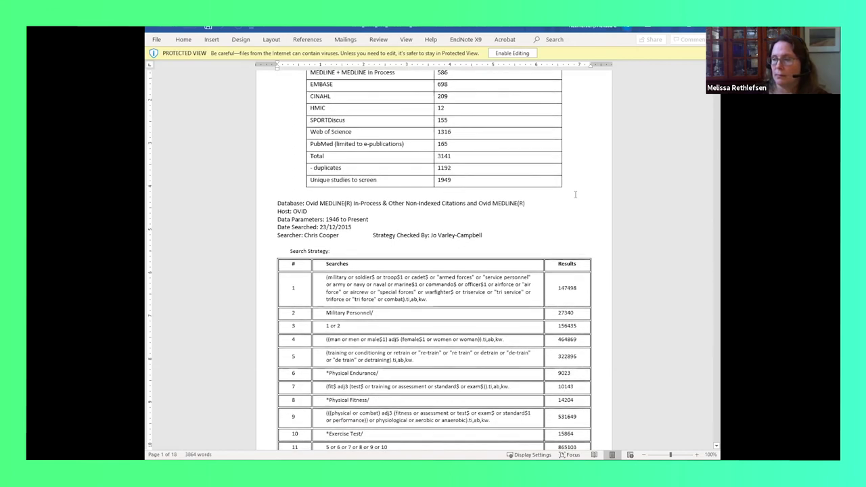
{"action": "scroll", "coordinate": [575, 195], "scroll_direction": "down", "scroll_amount": 2}
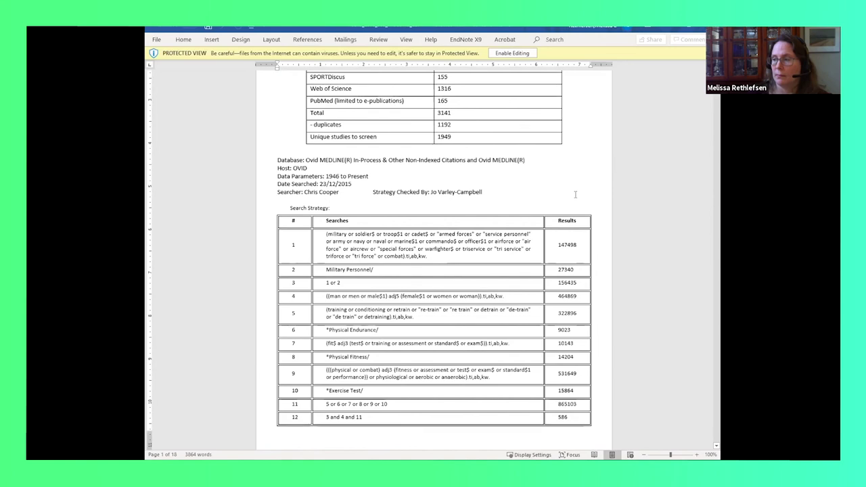
{"action": "scroll", "coordinate": [574, 195], "scroll_direction": "down", "scroll_amount": 1}
{"action": "scroll", "coordinate": [575, 194], "scroll_direction": "down", "scroll_amount": 9}
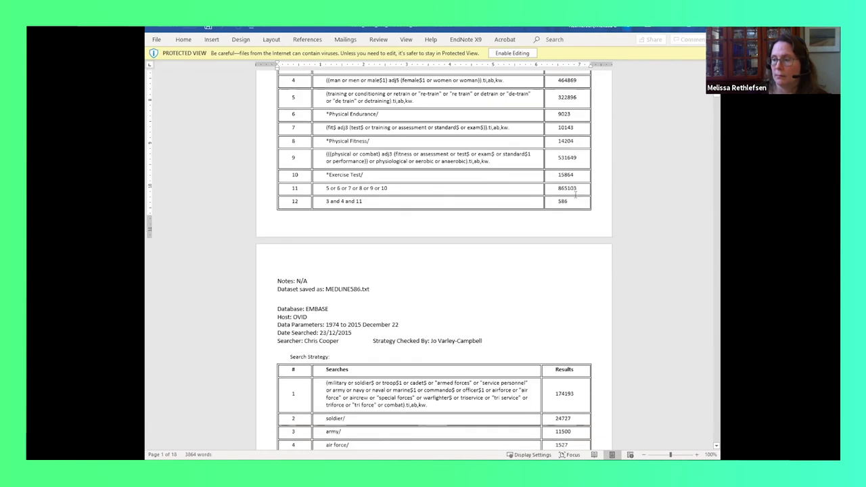
{"action": "scroll", "coordinate": [575, 195], "scroll_direction": "down", "scroll_amount": 4}
{"action": "scroll", "coordinate": [575, 194], "scroll_direction": "down", "scroll_amount": 3}
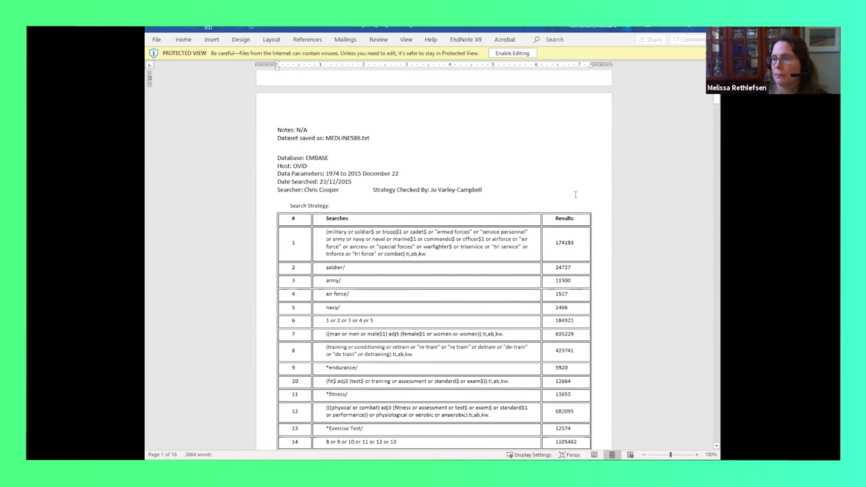
{"action": "scroll", "coordinate": [575, 195], "scroll_direction": "down", "scroll_amount": 16}
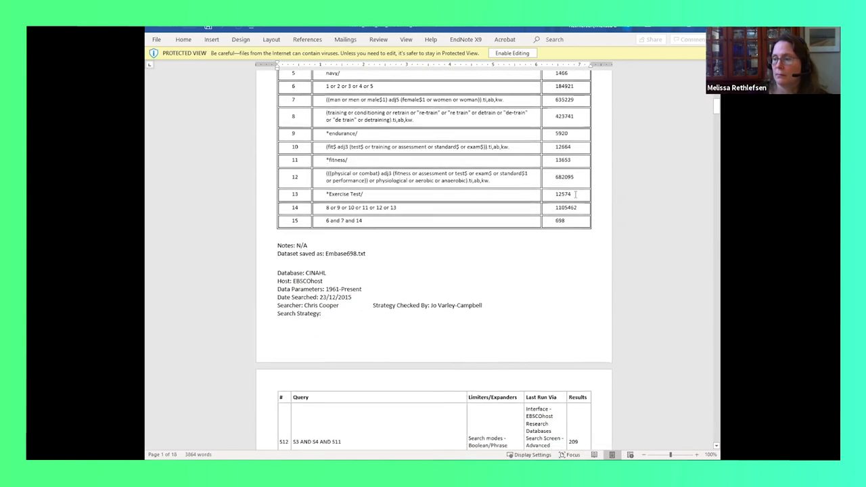
Examine how the CINAHL, Web of Science and PubMed searches are documented in the appendix, up to the supplementary searching section.
{"action": "scroll", "coordinate": [575, 195], "scroll_direction": "down", "scroll_amount": 1}
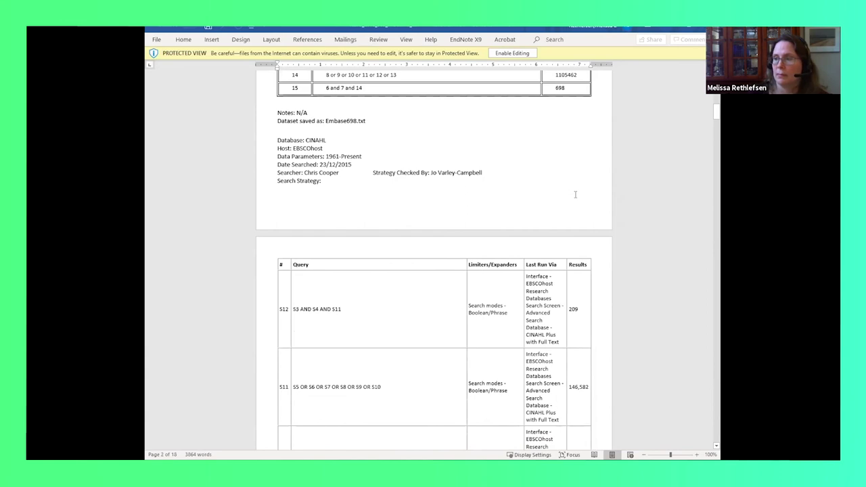
{"action": "scroll", "coordinate": [574, 195], "scroll_direction": "down", "scroll_amount": 20}
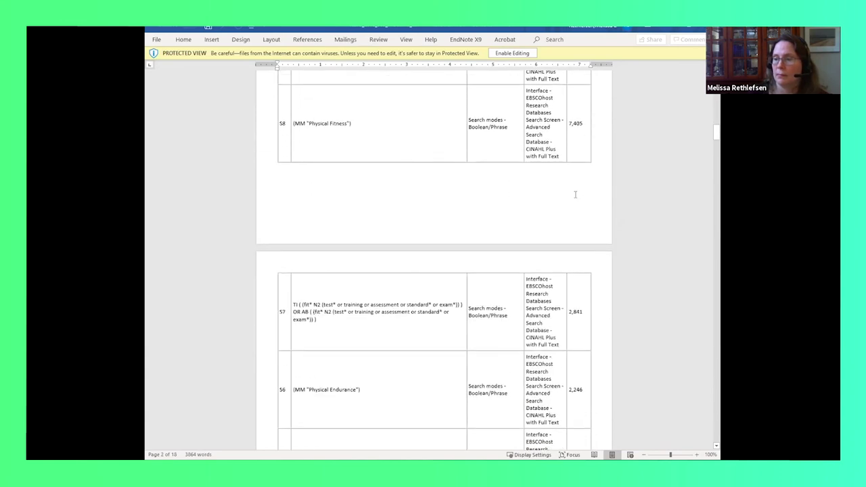
{"action": "scroll", "coordinate": [575, 195], "scroll_direction": "down", "scroll_amount": 20}
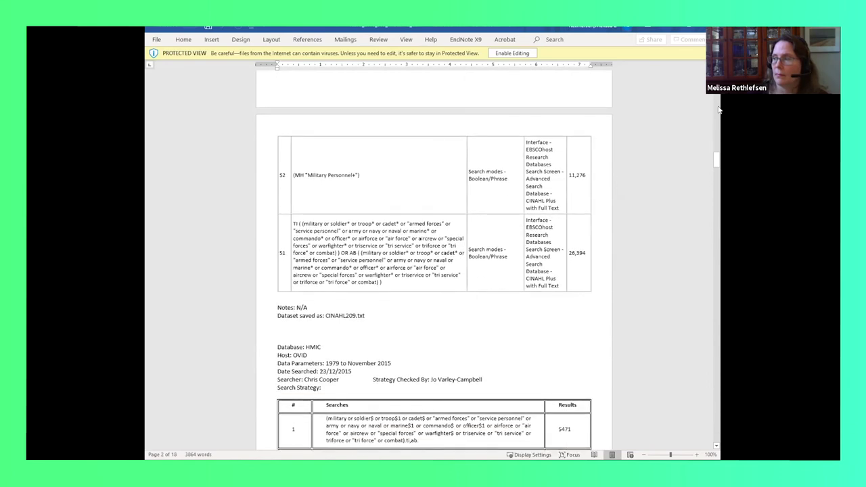
{"action": "left_click_drag", "start_coordinate": [714, 162], "coordinate": [717, 223]}
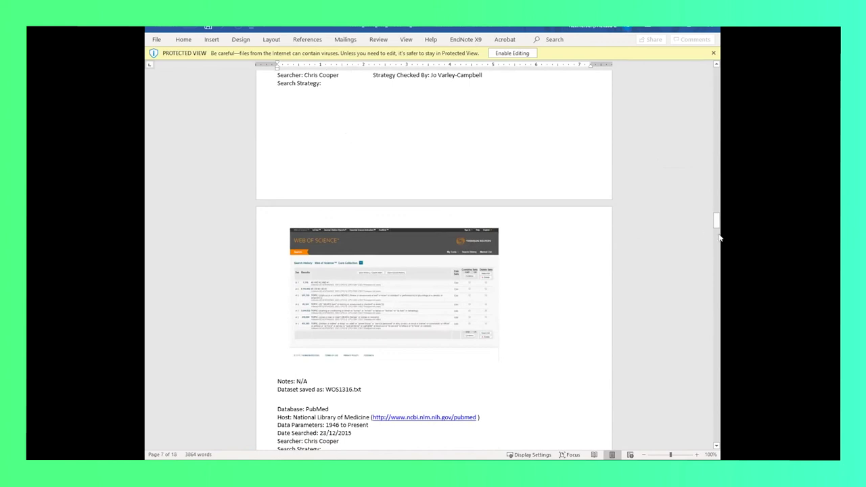
{"action": "left_click_drag", "start_coordinate": [718, 223], "coordinate": [716, 230]}
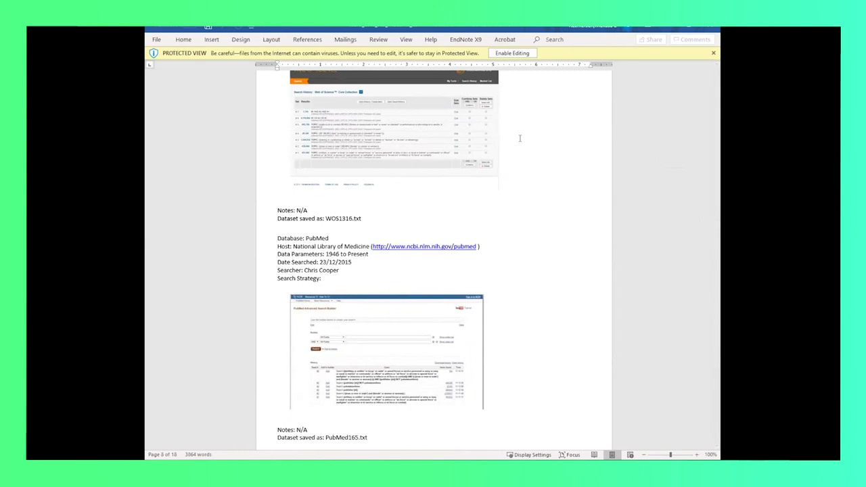
{"action": "scroll", "coordinate": [525, 258], "scroll_direction": "down", "scroll_amount": 5}
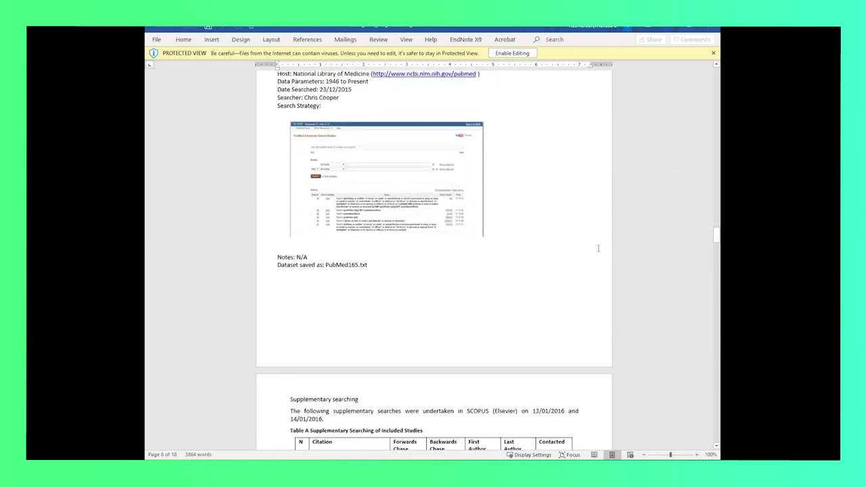
{"action": "left_click_drag", "start_coordinate": [717, 237], "coordinate": [717, 240]}
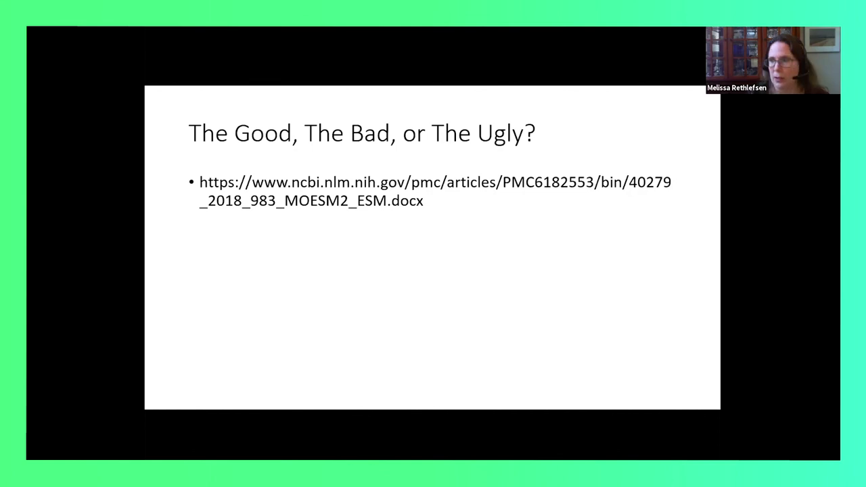
Switch to Firefox, load the Health Science Center Libraries homepage in a new tab and open its HSCL databases page.
{"action": "key", "text": "alt+Tab"}
{"action": "key", "text": "ctrl+t"}
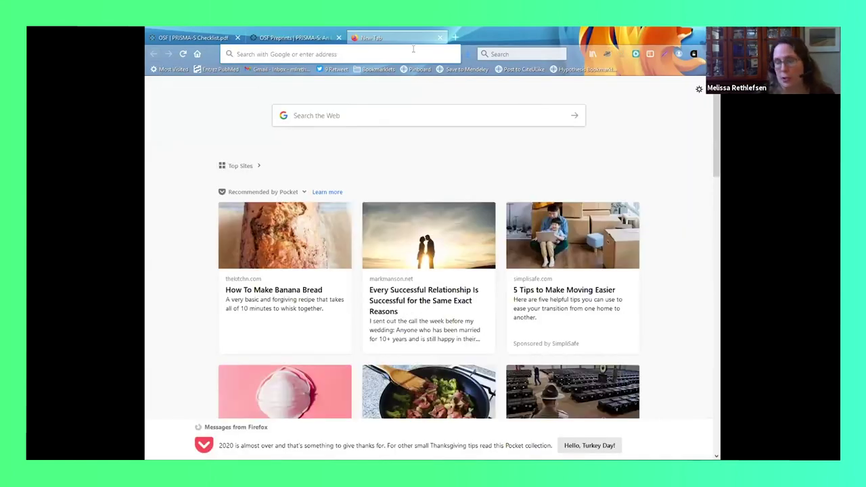
{"action": "left_click", "coordinate": [197, 55]}
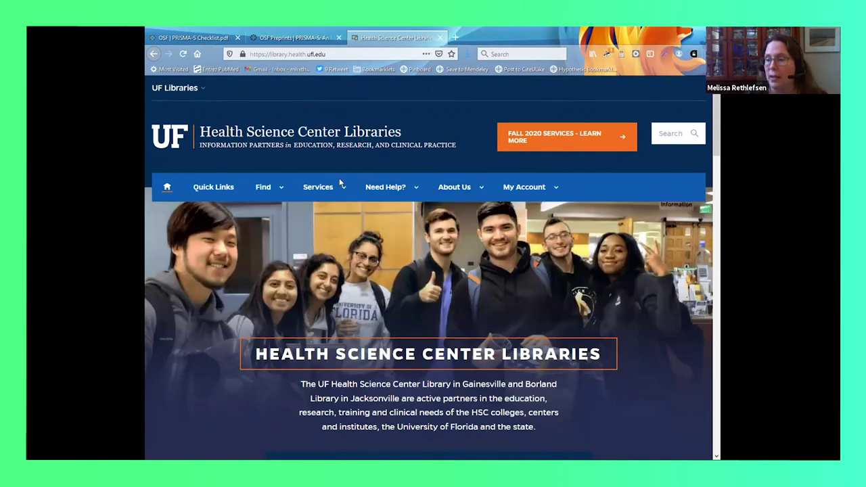
{"action": "mouse_move", "coordinate": [265, 192]}
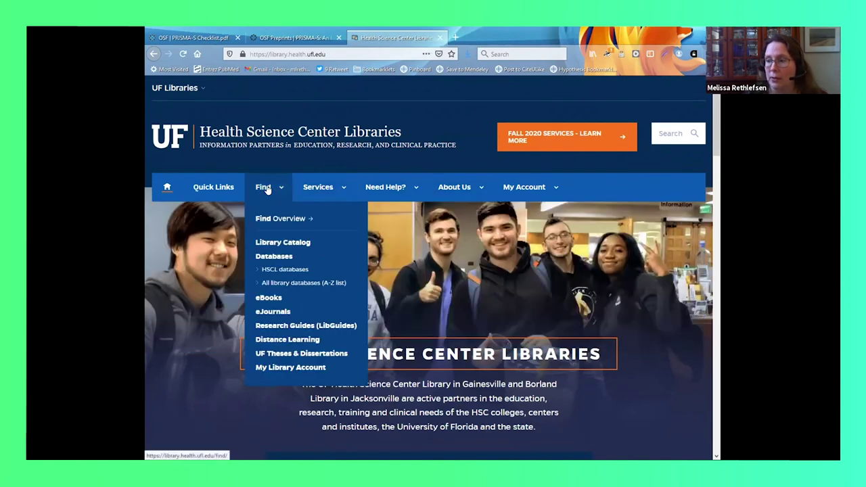
{"action": "left_click", "coordinate": [281, 269]}
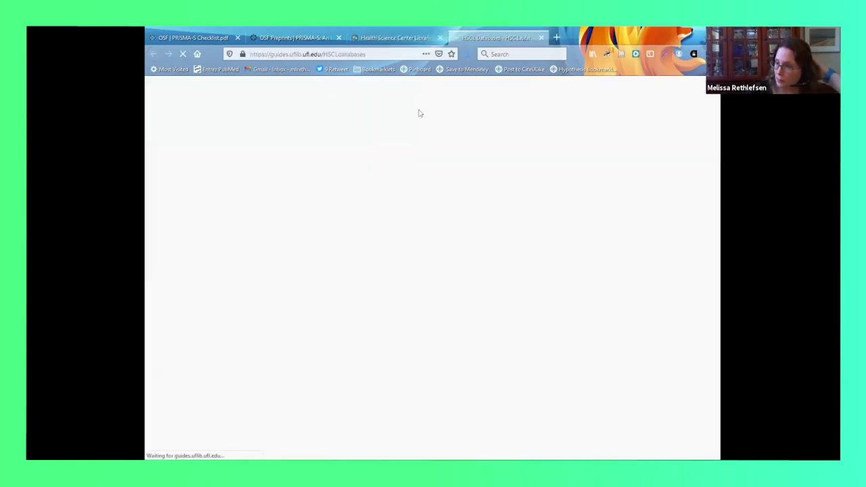
Open Web of Science from the end of the HSCL databases list.
{"action": "scroll", "coordinate": [501, 242], "scroll_direction": "down", "scroll_amount": 10}
{"action": "scroll", "coordinate": [501, 242], "scroll_direction": "down", "scroll_amount": 20}
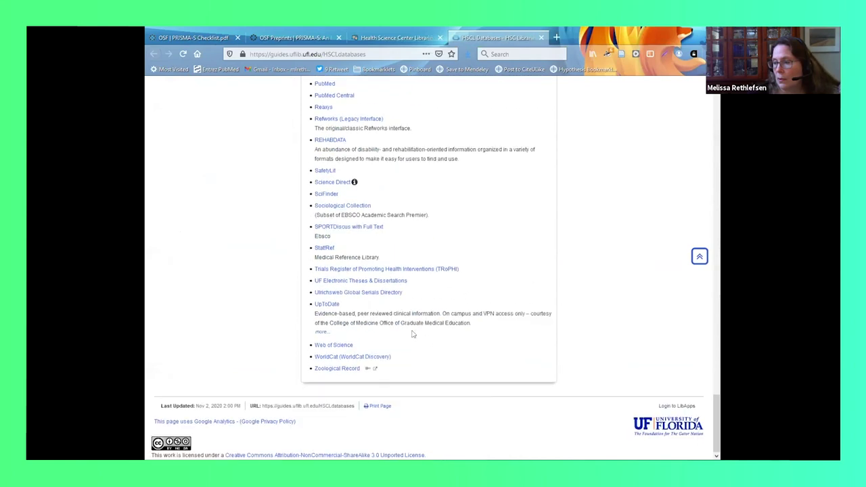
{"action": "left_click", "coordinate": [338, 346]}
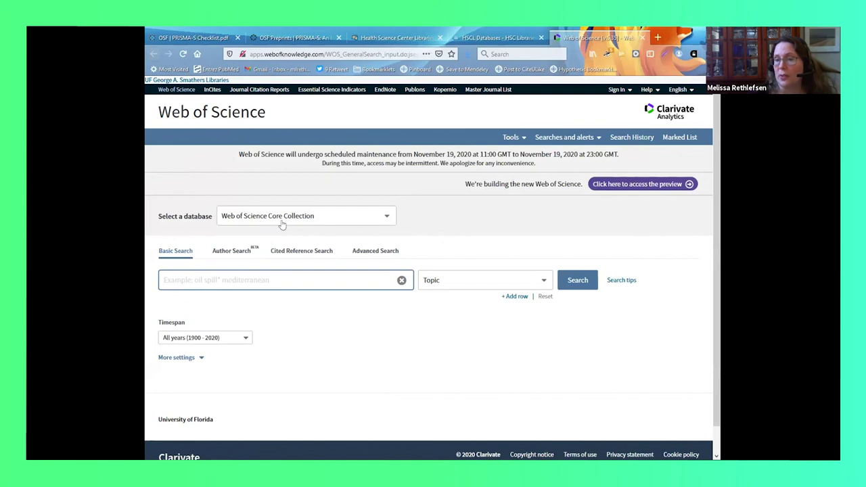
Check the selectable databases, keep Web of Science Core Collection, and expand the additional settings to examine its citation indexes.
{"action": "left_click", "coordinate": [388, 218]}
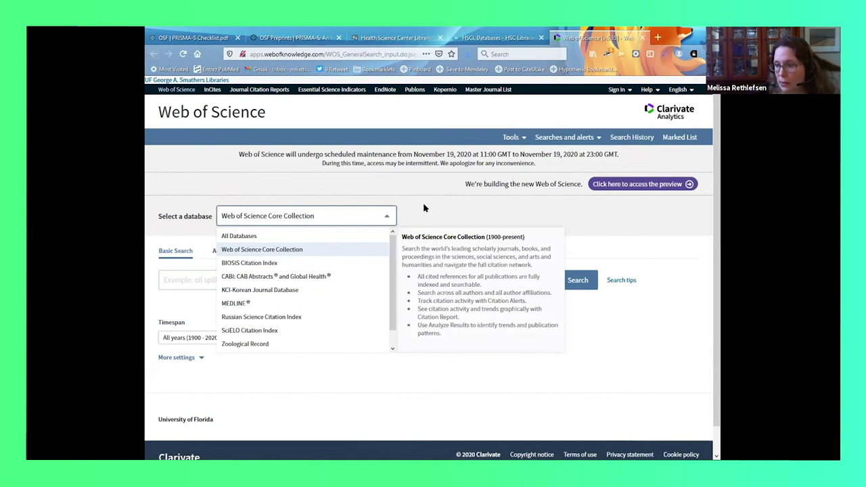
{"action": "left_click", "coordinate": [301, 251]}
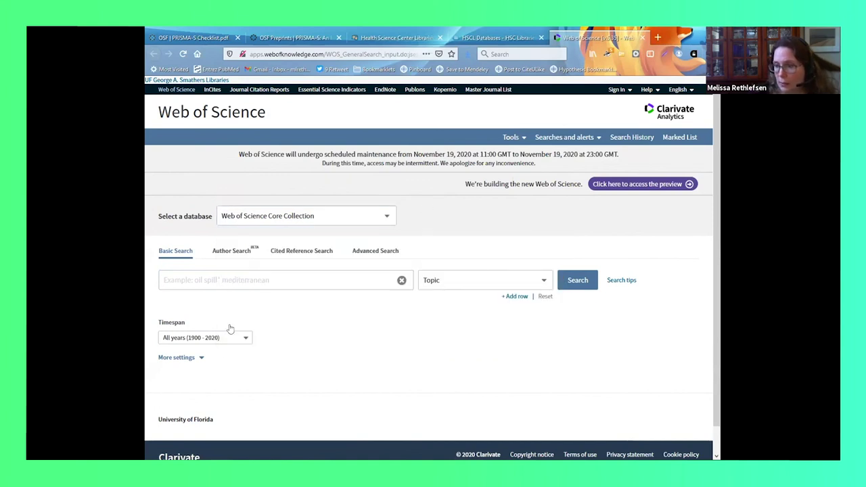
{"action": "left_click", "coordinate": [196, 358]}
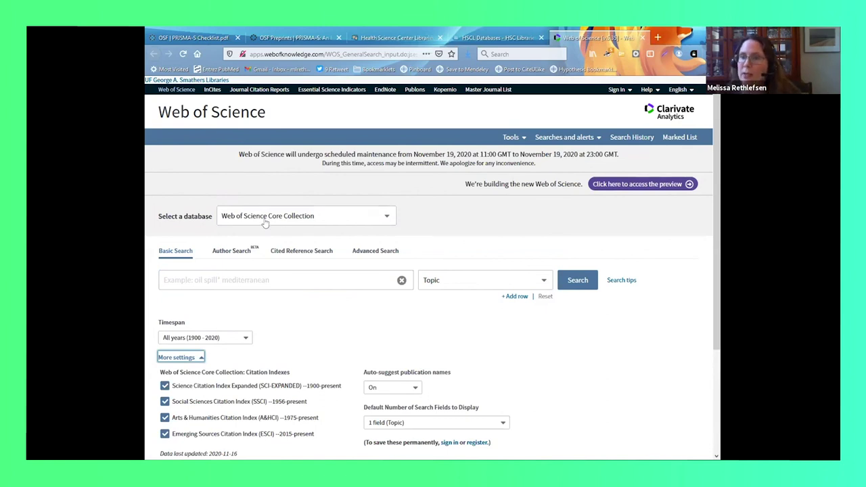
{"action": "scroll", "coordinate": [337, 320], "scroll_direction": "down", "scroll_amount": 1}
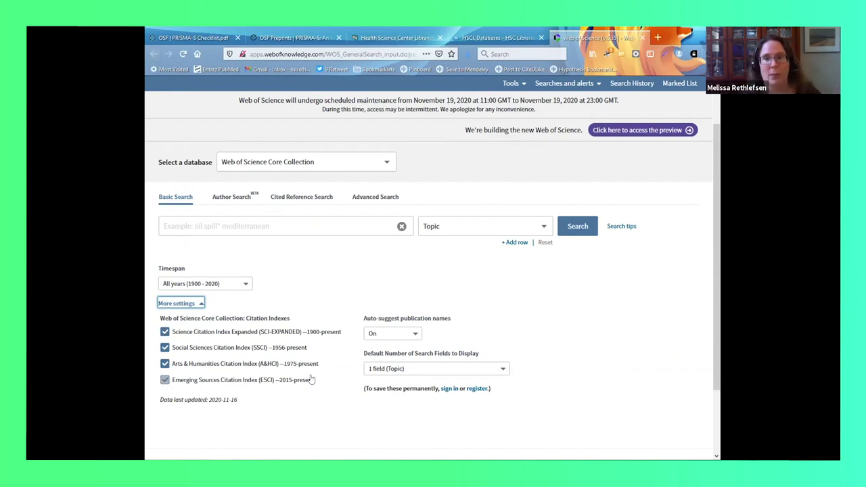
{"action": "left_click", "coordinate": [311, 379]}
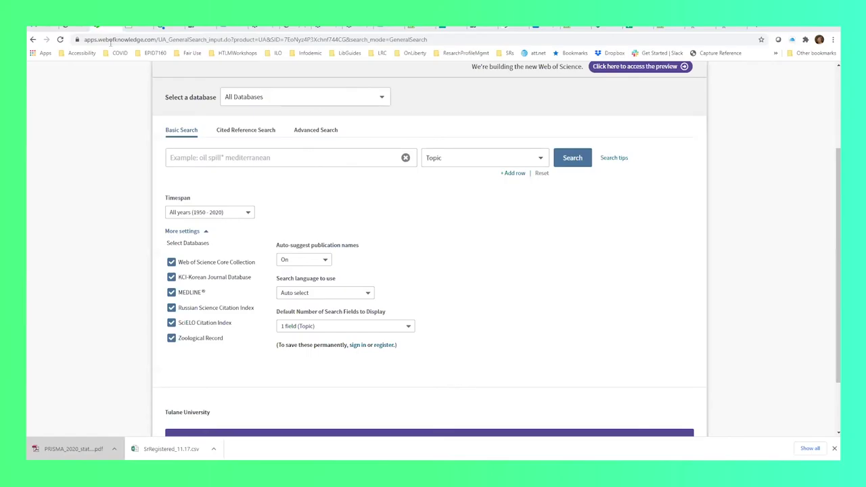
In Chrome, go back from the All Databases search, switch to the Rudolph Matas Library site and view its homepage.
{"action": "left_click", "coordinate": [35, 39]}
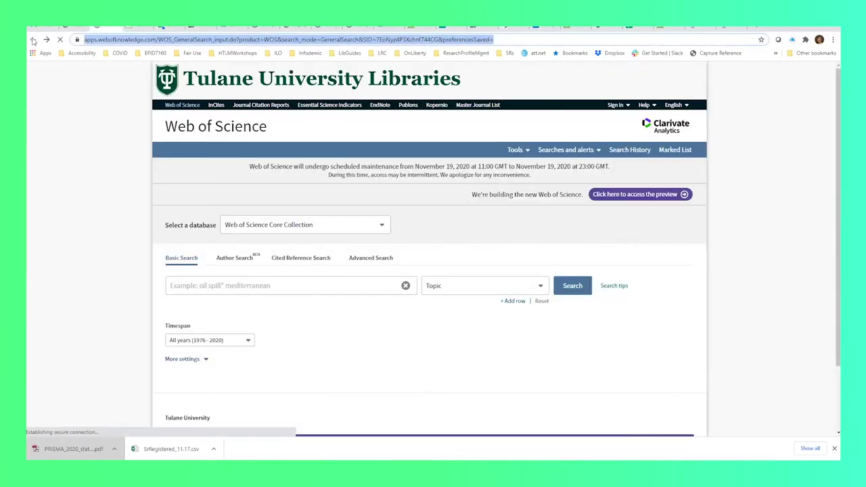
{"action": "left_click", "coordinate": [81, 27]}
{"action": "scroll", "coordinate": [96, 85], "scroll_direction": "up", "scroll_amount": 3}
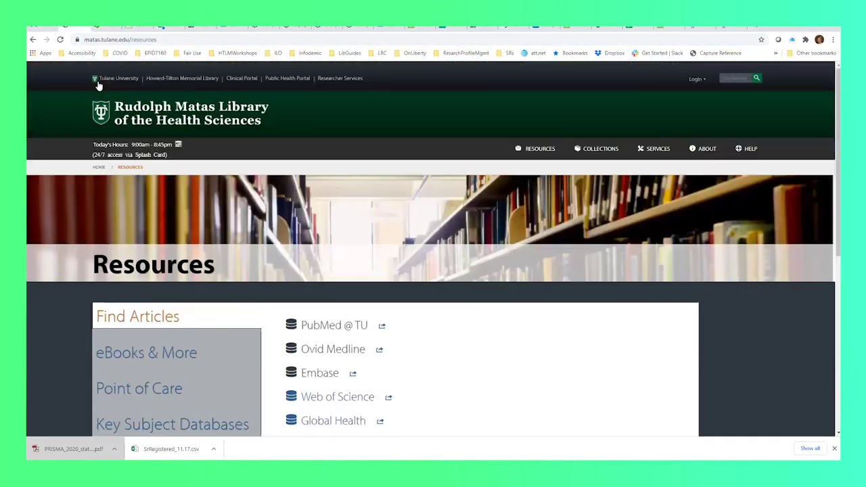
{"action": "left_click", "coordinate": [98, 167]}
{"action": "scroll", "coordinate": [379, 221], "scroll_direction": "down", "scroll_amount": 3}
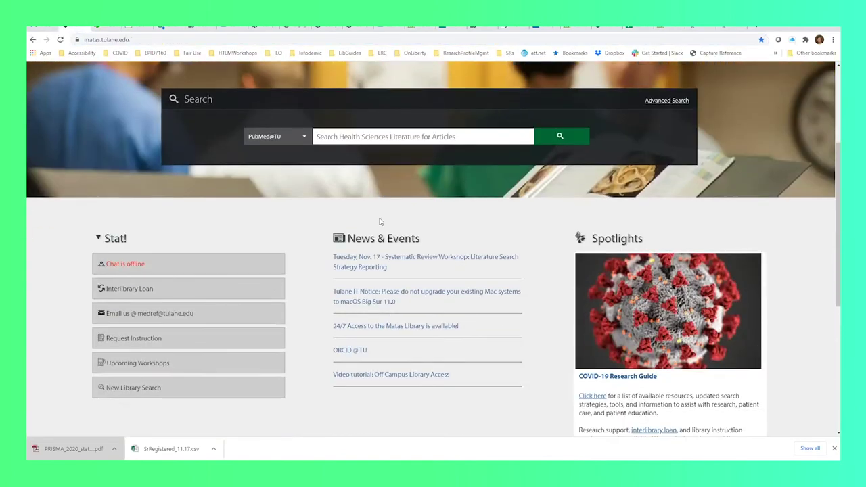
{"action": "scroll", "coordinate": [379, 221], "scroll_direction": "up", "scroll_amount": 3}
Open Web of Science from the Find Articles resources of the Rudolph Matas Library.
{"action": "left_click", "coordinate": [535, 152]}
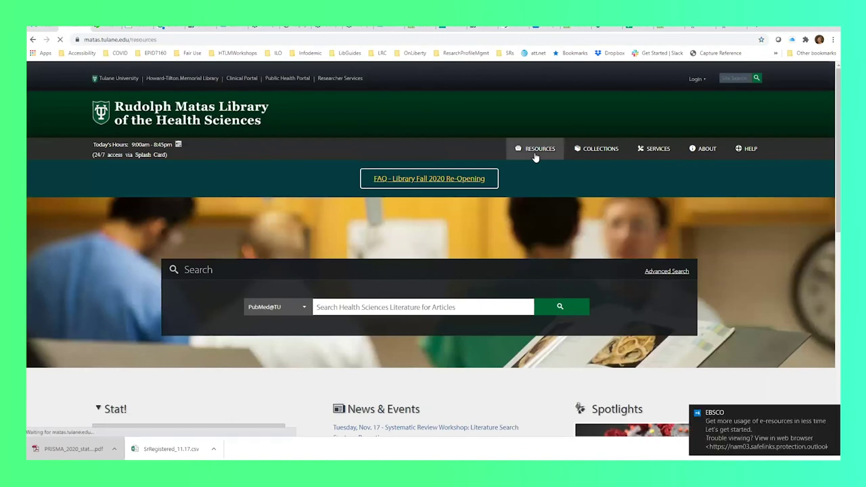
{"action": "scroll", "coordinate": [161, 238], "scroll_direction": "down", "scroll_amount": 1}
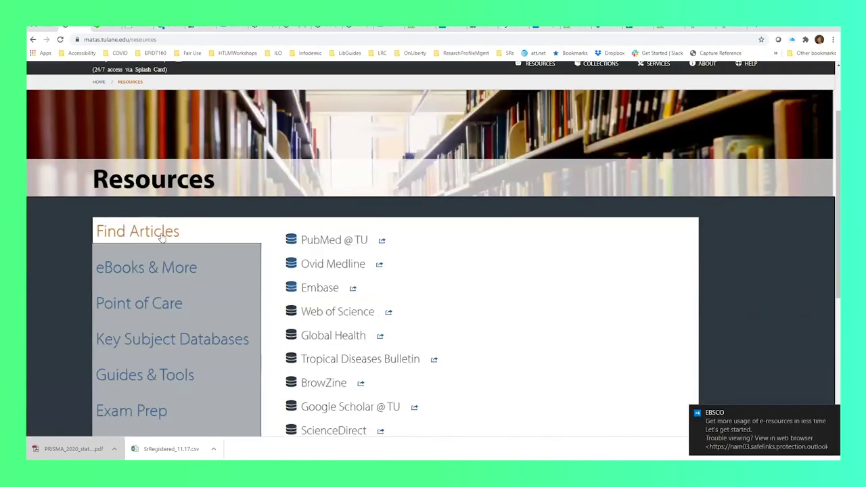
{"action": "left_click", "coordinate": [316, 315]}
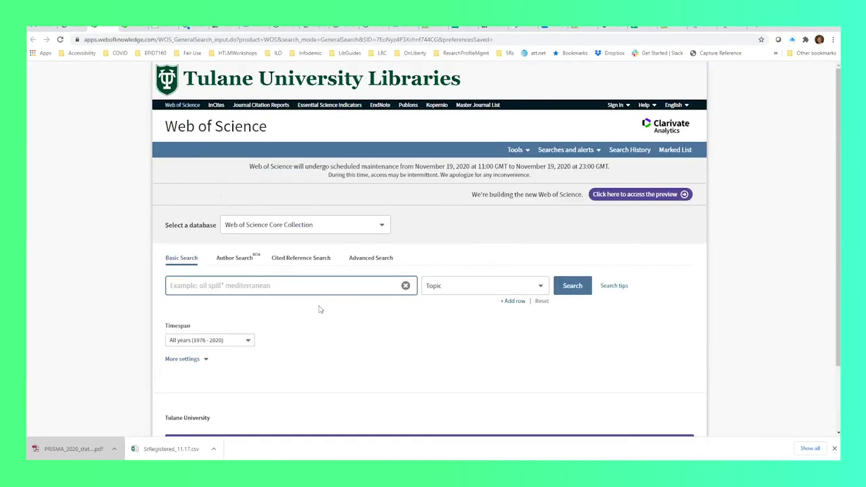
Review the databases offered through Tulane's Web of Science and expand the additional settings to examine the Core Collection's citation indexes and coverage years.
{"action": "scroll", "coordinate": [319, 307], "scroll_direction": "down", "scroll_amount": 2}
{"action": "scroll", "coordinate": [318, 305], "scroll_direction": "up", "scroll_amount": 1}
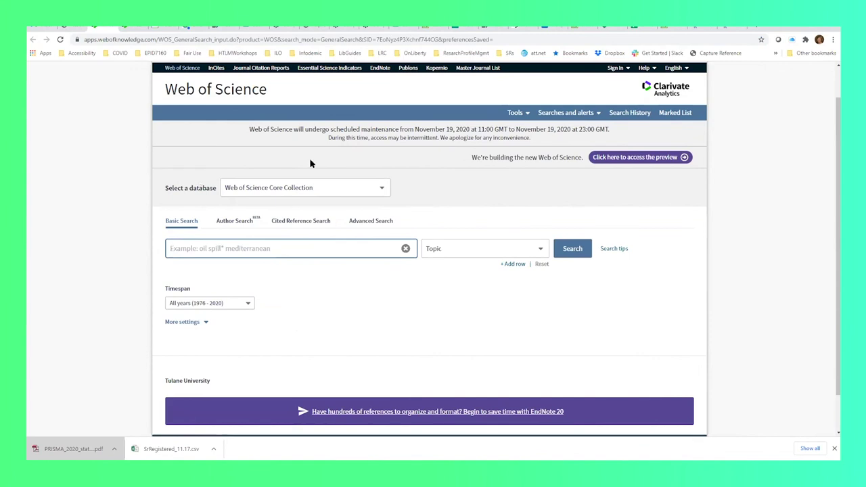
{"action": "left_click", "coordinate": [380, 189]}
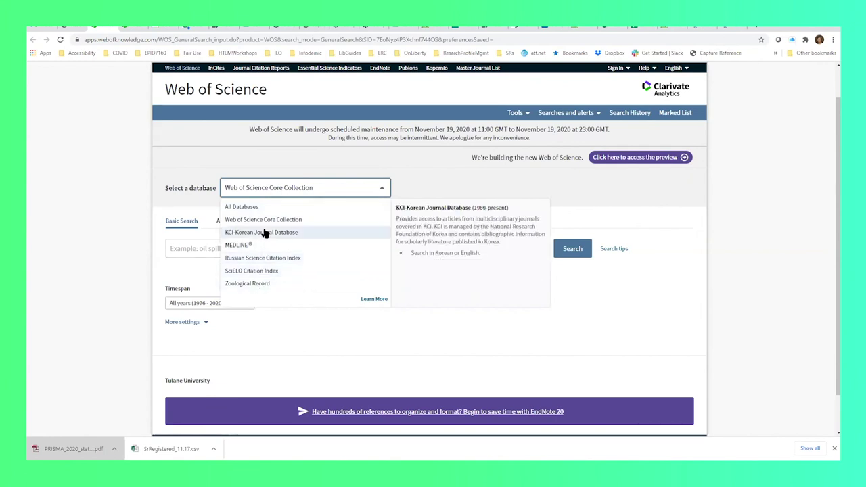
{"action": "left_click", "coordinate": [203, 322]}
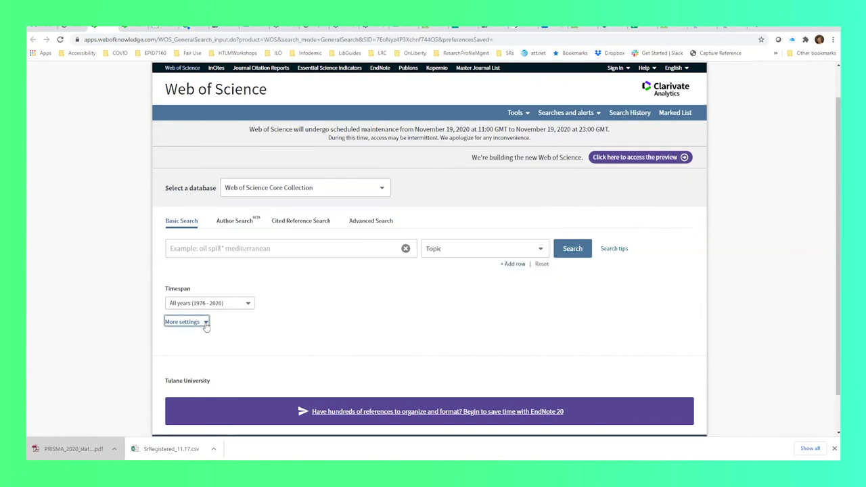
{"action": "scroll", "coordinate": [274, 318], "scroll_direction": "down", "scroll_amount": 2}
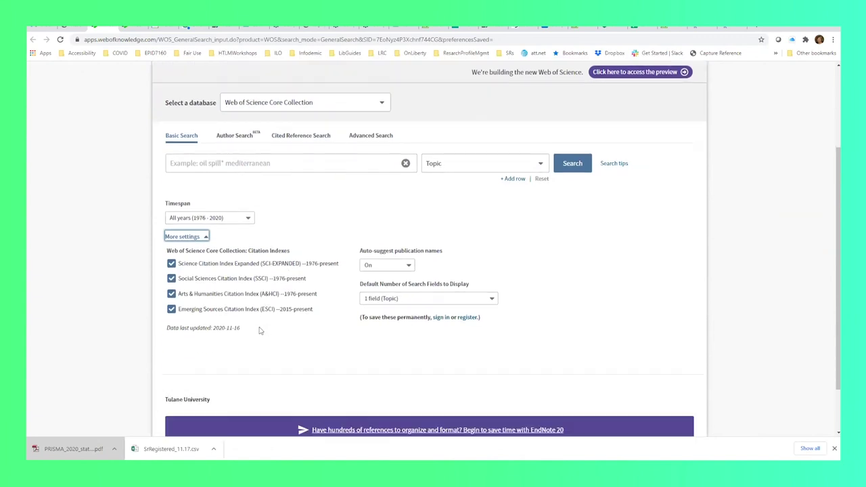